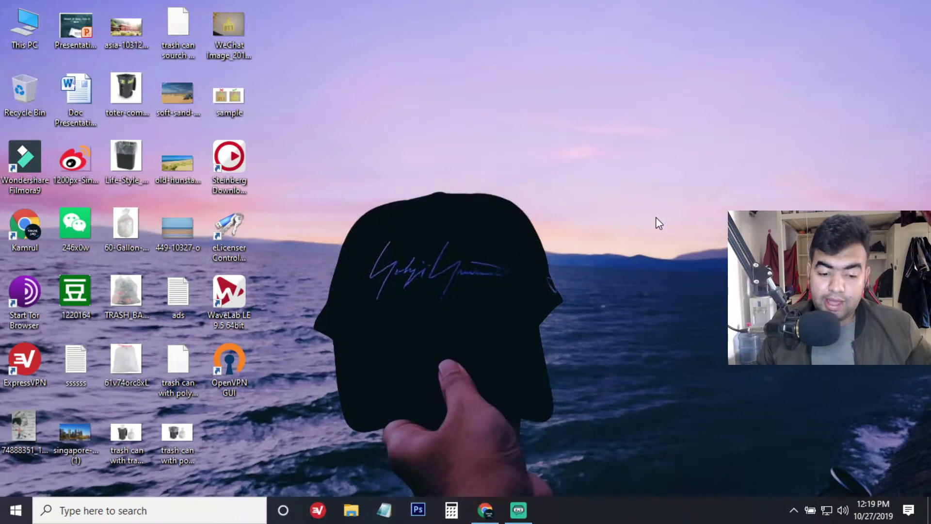
Step: Bring Chrome's OpenVPN Community Downloads page to the front and select its address
{"action": "left_click", "coordinate": [485, 509]}
{"action": "scroll", "coordinate": [327, 221], "scroll_direction": "up", "scroll_amount": 5}
{"action": "scroll", "coordinate": [327, 223], "scroll_direction": "up", "scroll_amount": 1}
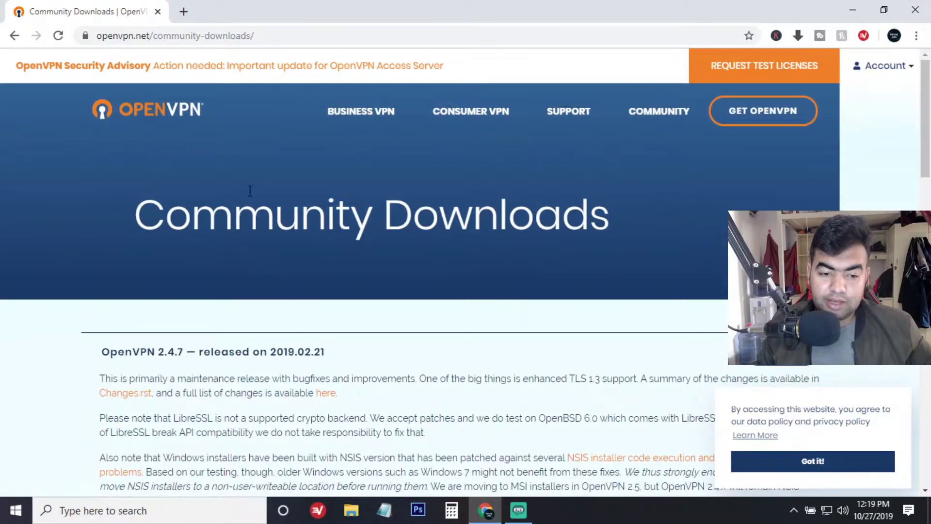
{"action": "left_click", "coordinate": [115, 39]}
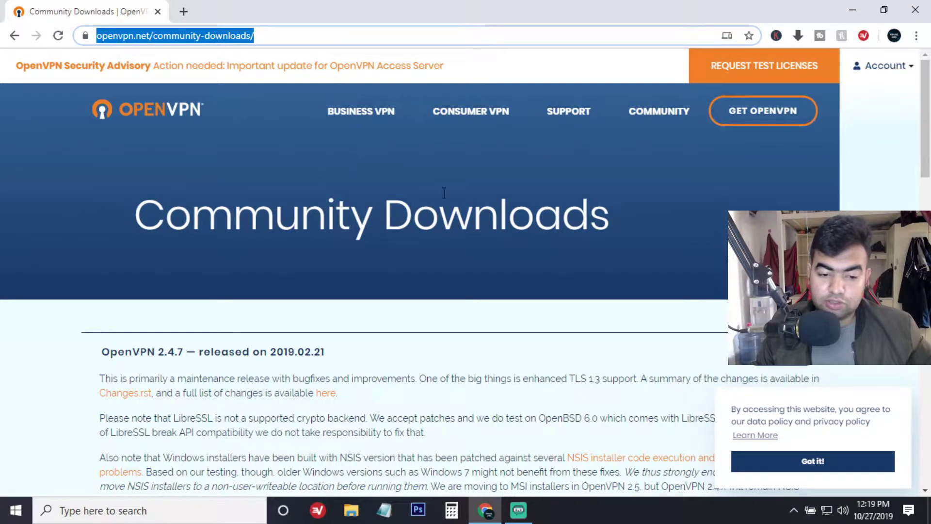
Step: Dismiss the cookie notice and scroll the 2.4.7 installer download table into view
{"action": "scroll", "coordinate": [398, 188], "scroll_direction": "down", "scroll_amount": 20}
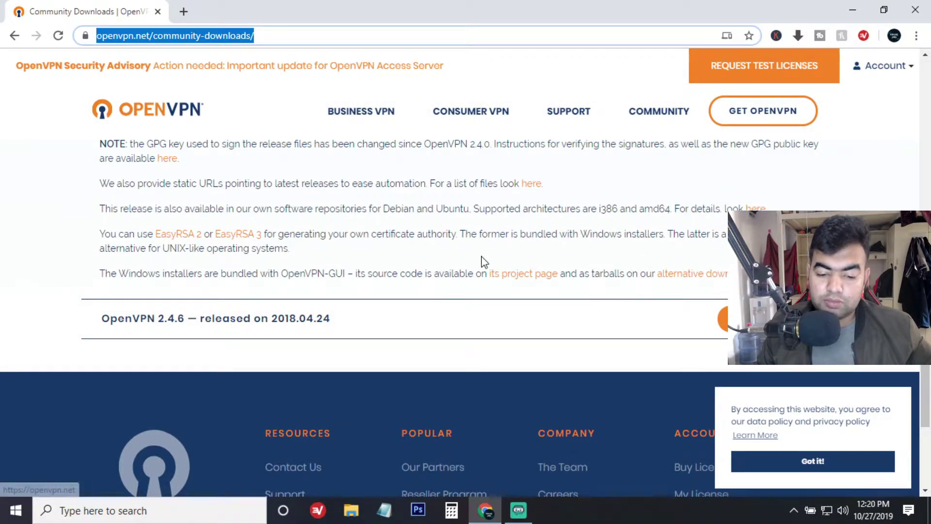
{"action": "scroll", "coordinate": [528, 272], "scroll_direction": "up", "scroll_amount": 4}
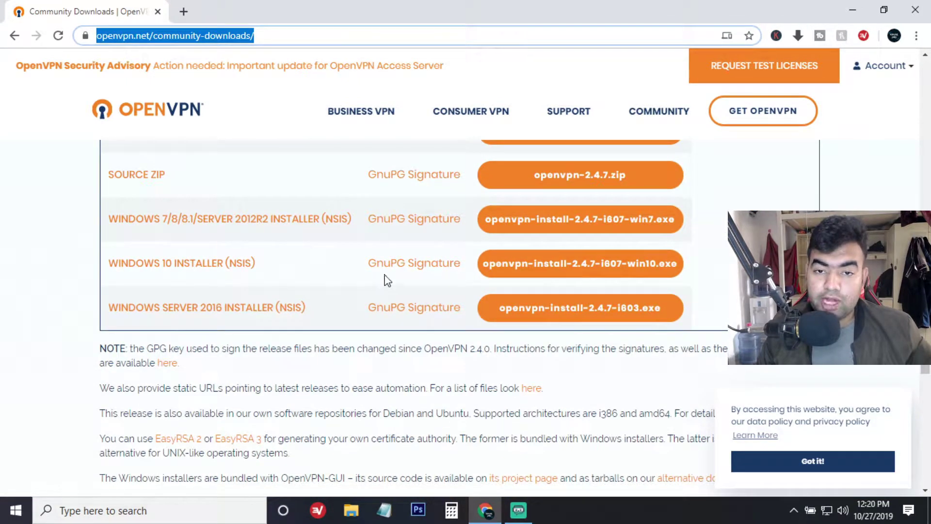
{"action": "scroll", "coordinate": [415, 308], "scroll_direction": "up", "scroll_amount": 4}
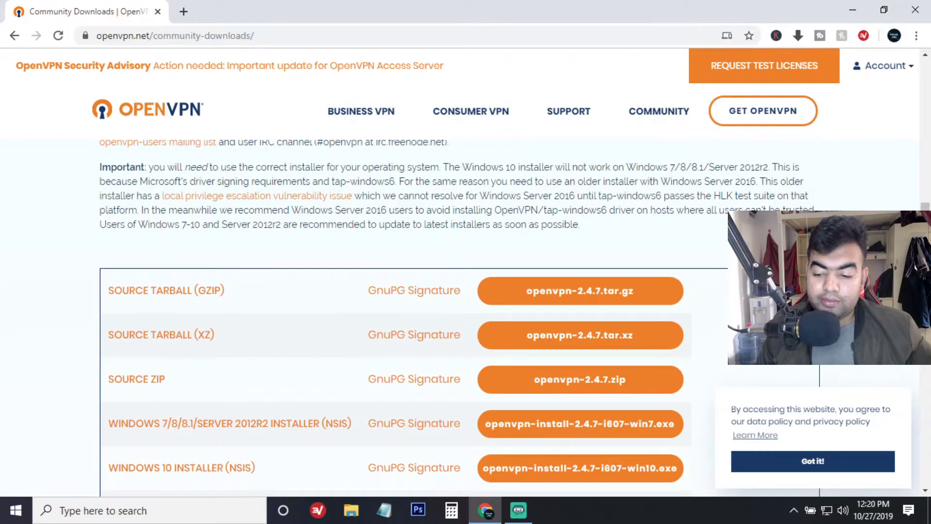
{"action": "left_click", "coordinate": [849, 461]}
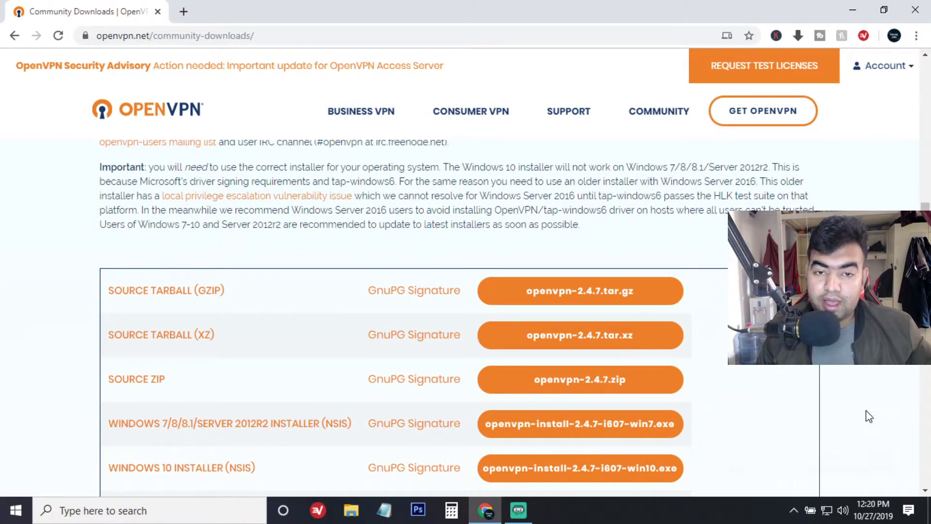
{"action": "scroll", "coordinate": [869, 416], "scroll_direction": "down", "scroll_amount": 4}
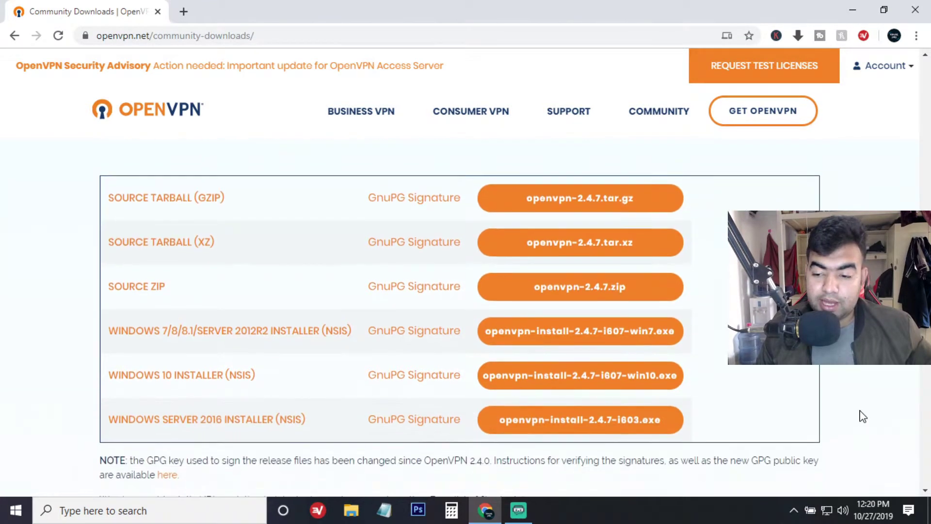
{"action": "scroll", "coordinate": [844, 412], "scroll_direction": "up", "scroll_amount": 3}
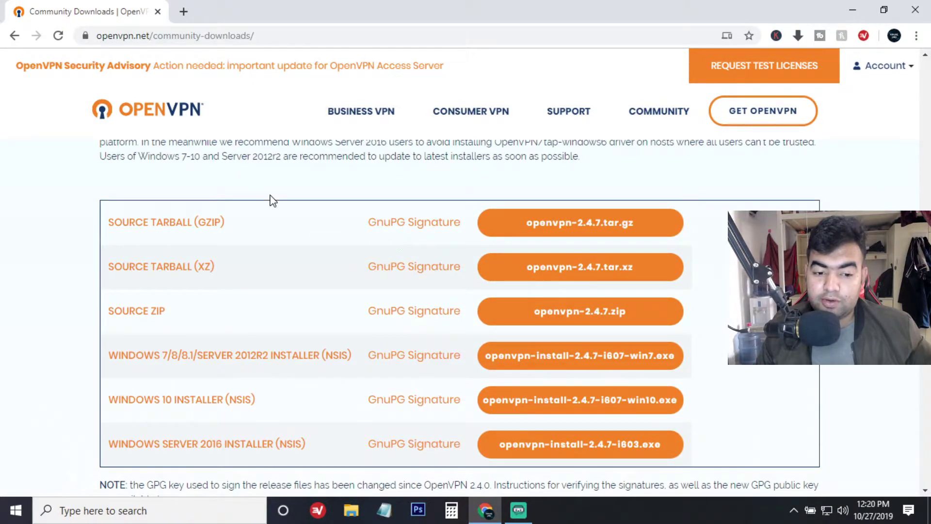
{"action": "scroll", "coordinate": [183, 197], "scroll_direction": "up", "scroll_amount": 3}
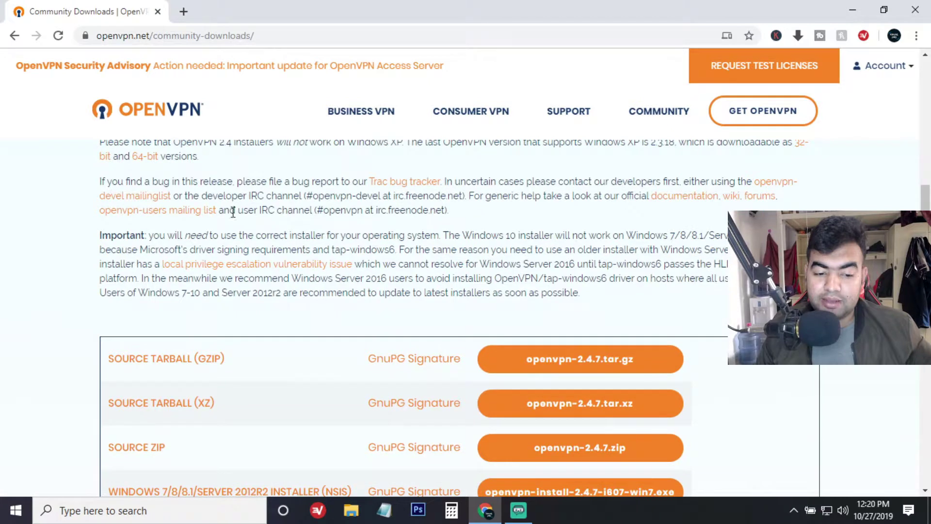
{"action": "scroll", "coordinate": [277, 243], "scroll_direction": "down", "scroll_amount": 3}
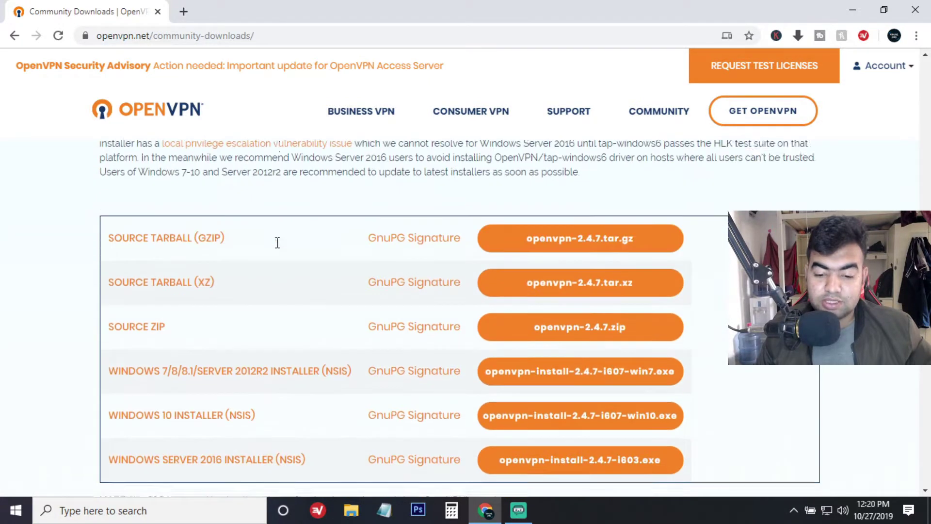
Step: Minimize Chrome and browse This PC to C:\Program Files\OpenVPN\config
{"action": "left_click", "coordinate": [853, 10]}
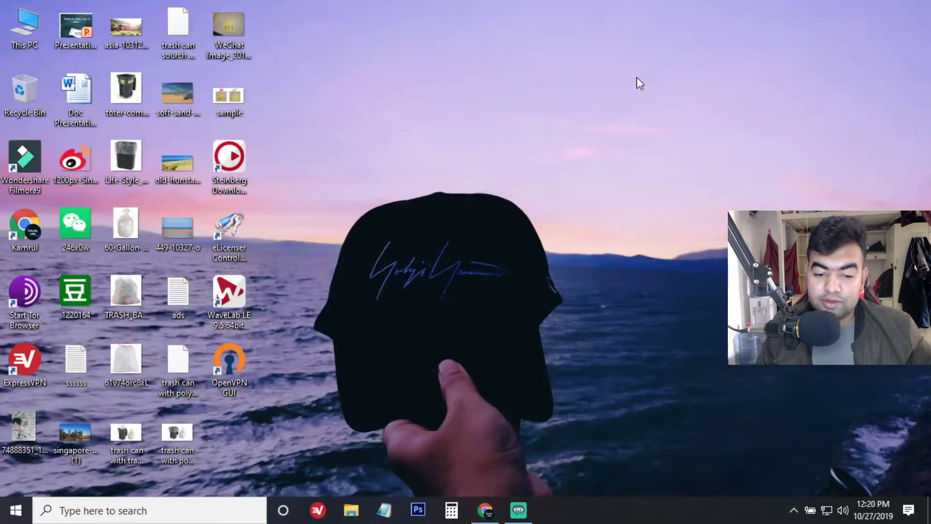
{"action": "double_click", "coordinate": [31, 21]}
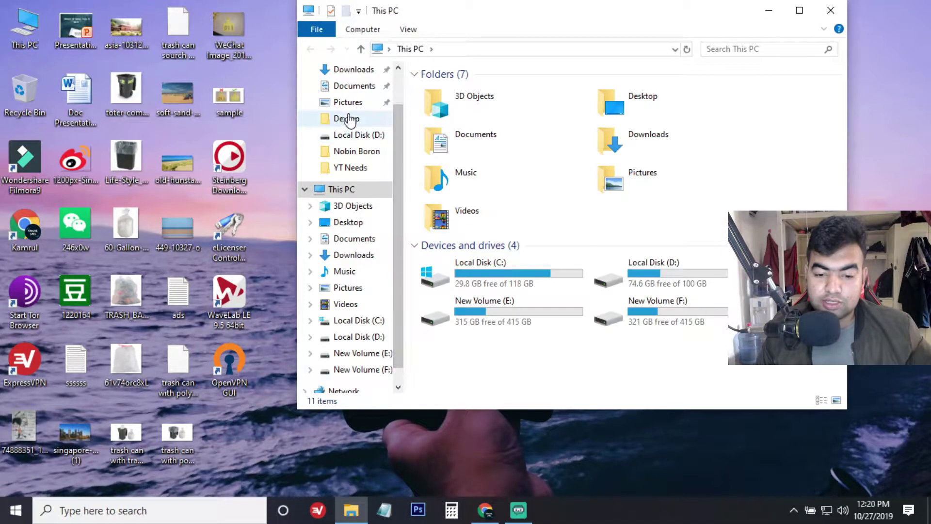
{"action": "scroll", "coordinate": [359, 138], "scroll_direction": "up", "scroll_amount": 1}
{"action": "left_click", "coordinate": [359, 87]}
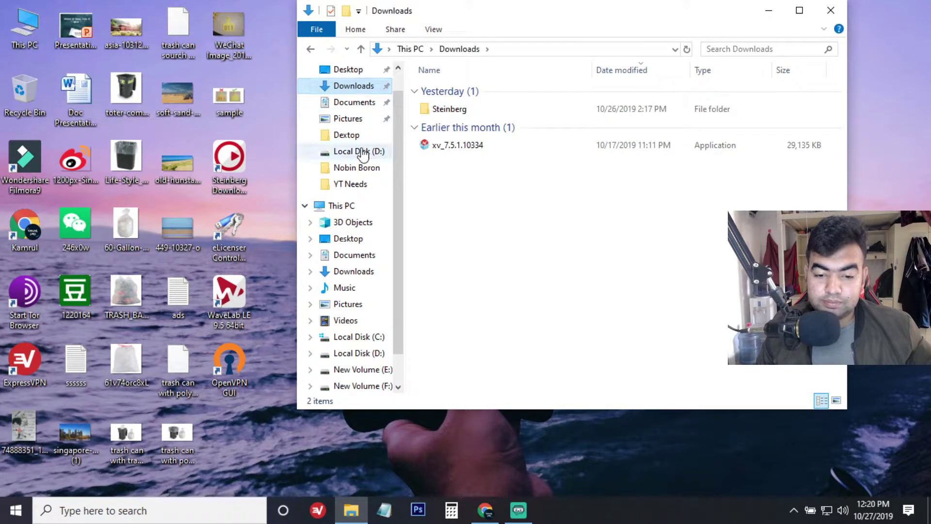
{"action": "left_click", "coordinate": [368, 338]}
{"action": "double_click", "coordinate": [447, 149]}
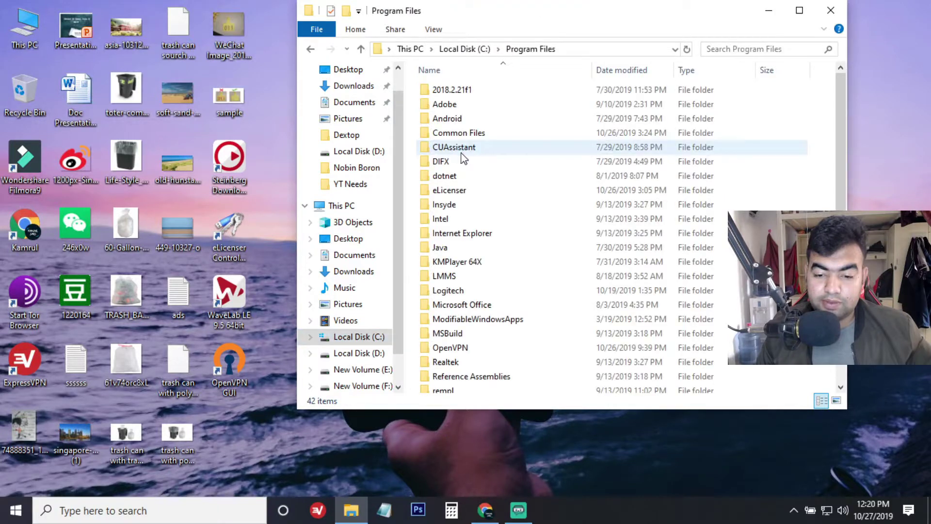
{"action": "scroll", "coordinate": [489, 190], "scroll_direction": "down", "scroll_amount": 7}
{"action": "scroll", "coordinate": [485, 192], "scroll_direction": "up", "scroll_amount": 2}
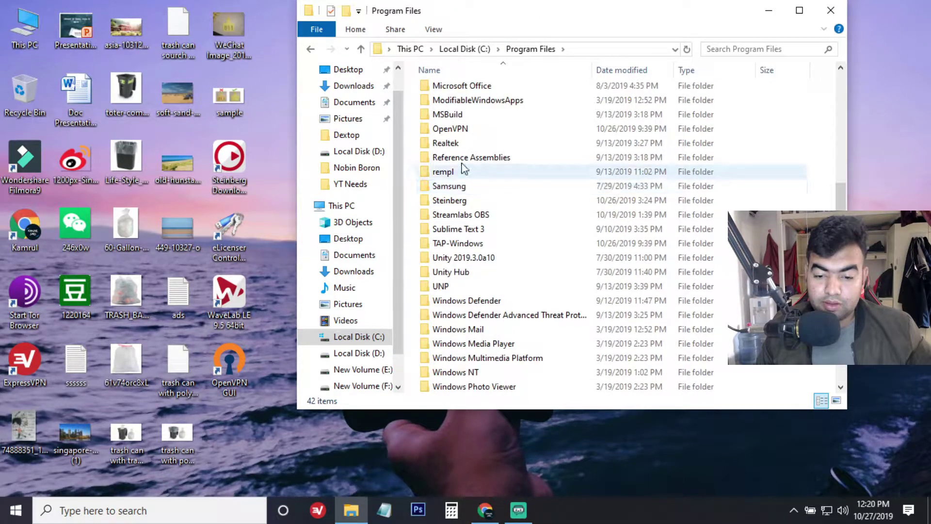
{"action": "double_click", "coordinate": [451, 127]}
{"action": "double_click", "coordinate": [444, 105]}
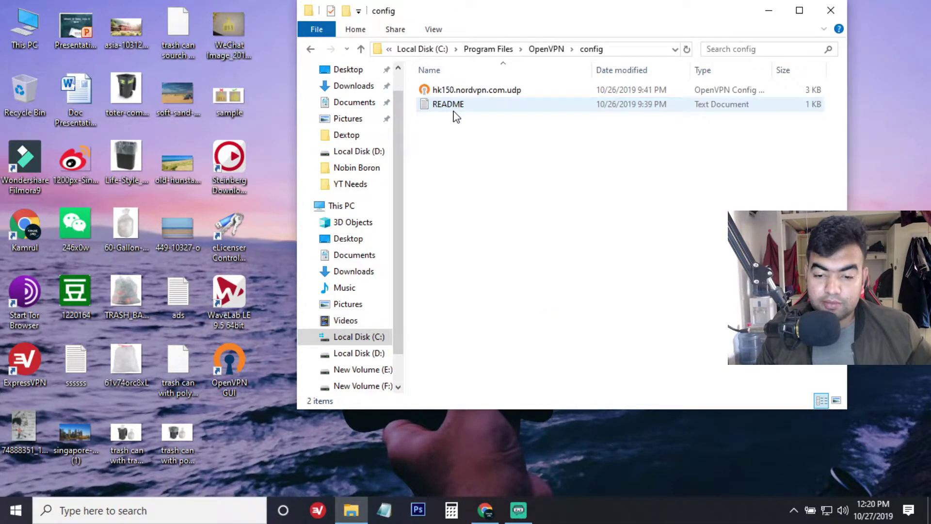
Step: Copy hk150.nordvpn.com.udp to the desktop and place its icon beside WeChat Image
{"action": "left_click", "coordinate": [484, 91]}
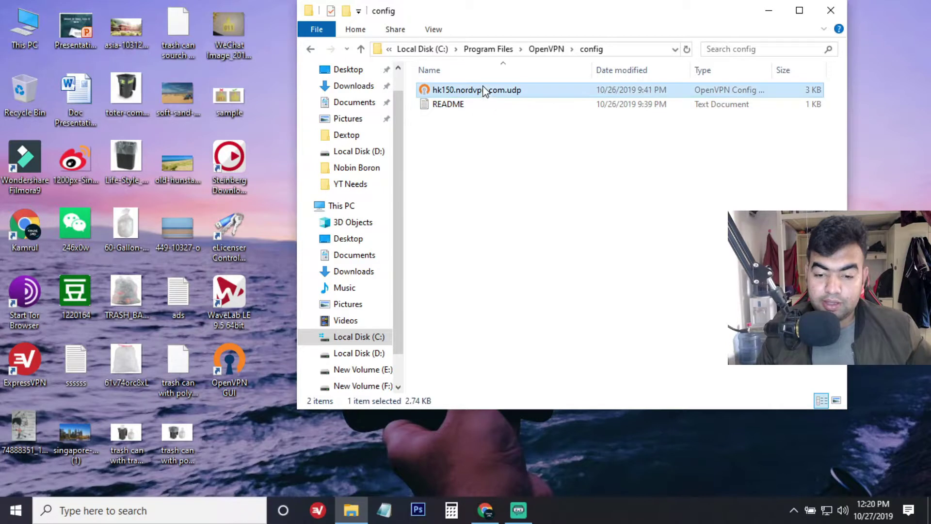
{"action": "right_click", "coordinate": [459, 94]}
{"action": "left_click", "coordinate": [533, 311]}
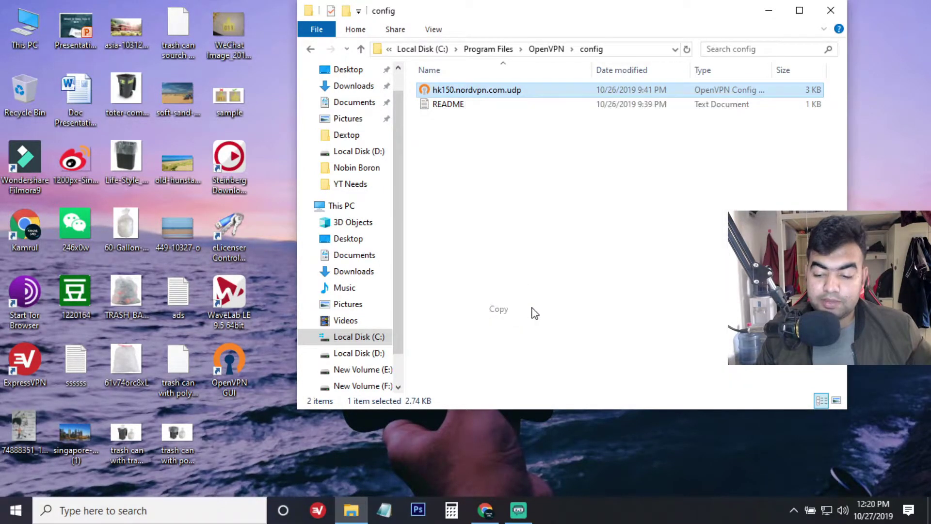
{"action": "right_click", "coordinate": [863, 233]}
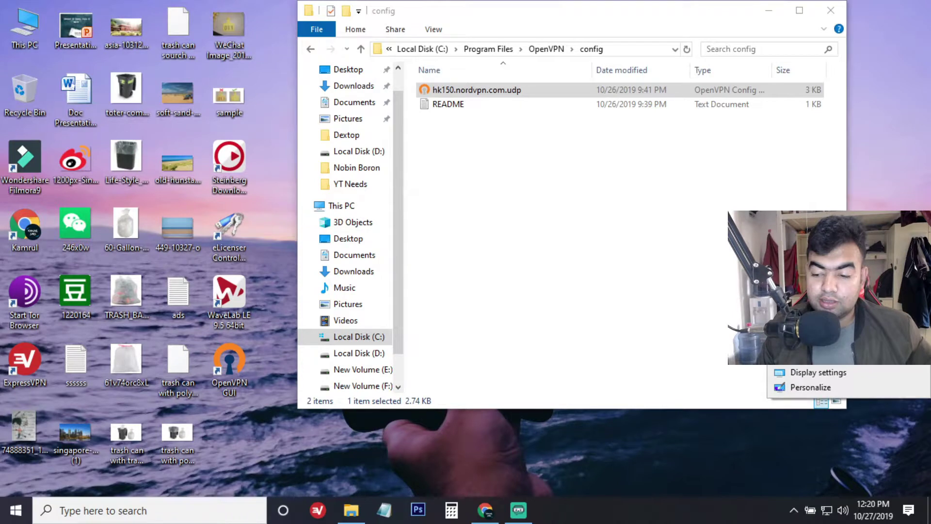
{"action": "left_click", "coordinate": [806, 282]}
{"action": "left_click", "coordinate": [831, 11]}
{"action": "left_click_drag", "start_coordinate": [892, 166], "coordinate": [360, 83]}
{"action": "left_click_drag", "start_coordinate": [309, 49], "coordinate": [305, 54]}
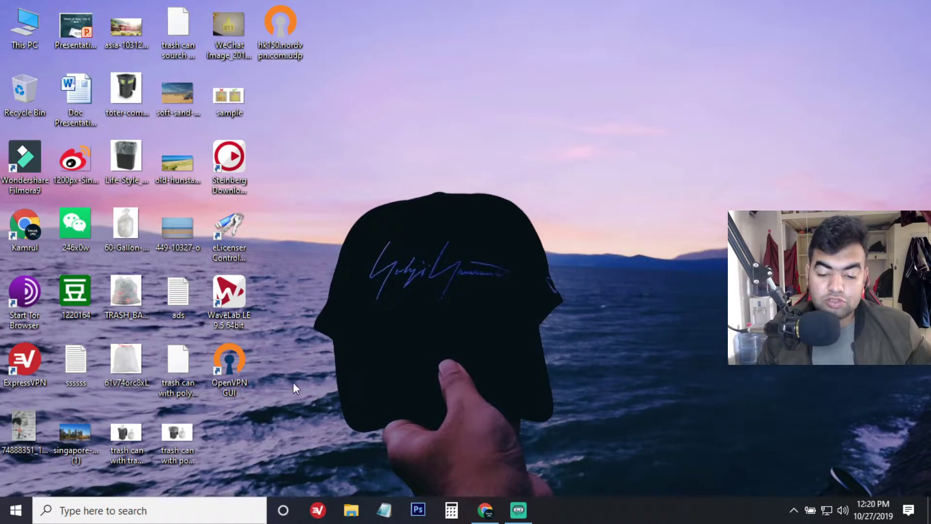
Step: Start downloading the Windows 10 installer openvpn-install-2.4.7-I607-Win10.exe, then cancel it
{"action": "left_click", "coordinate": [484, 509]}
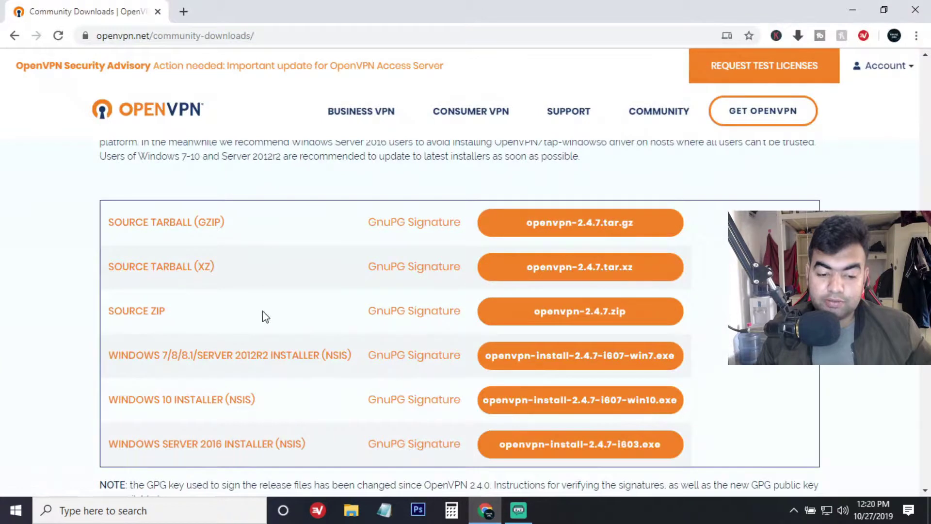
{"action": "scroll", "coordinate": [326, 339], "scroll_direction": "down", "scroll_amount": 1}
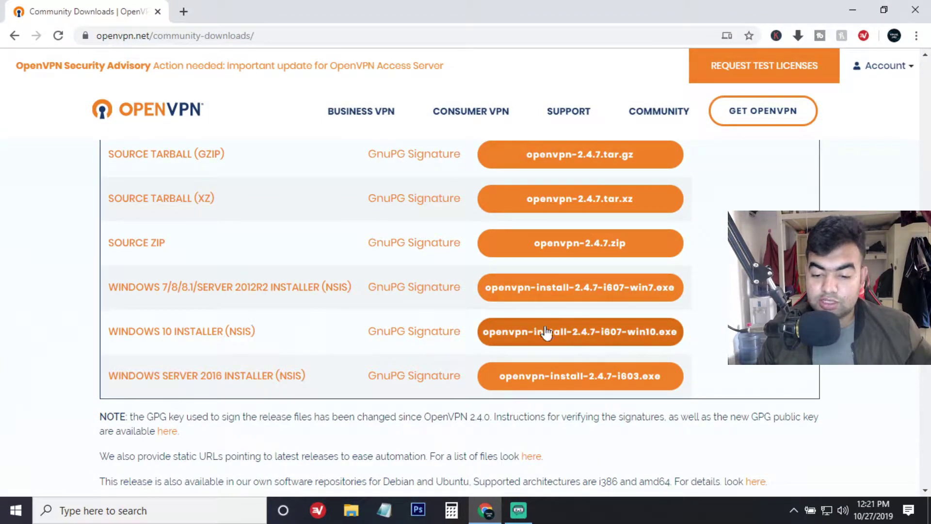
{"action": "left_click", "coordinate": [576, 335]}
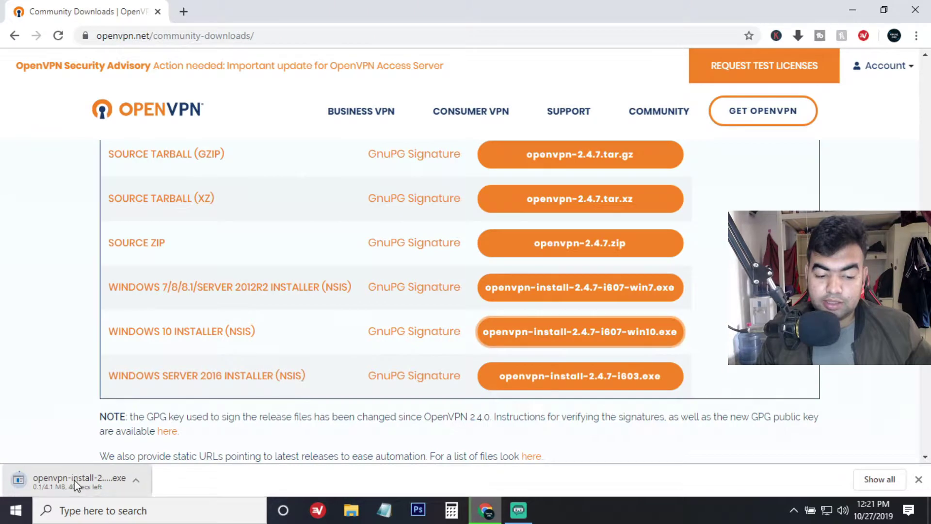
{"action": "left_click", "coordinate": [140, 488]}
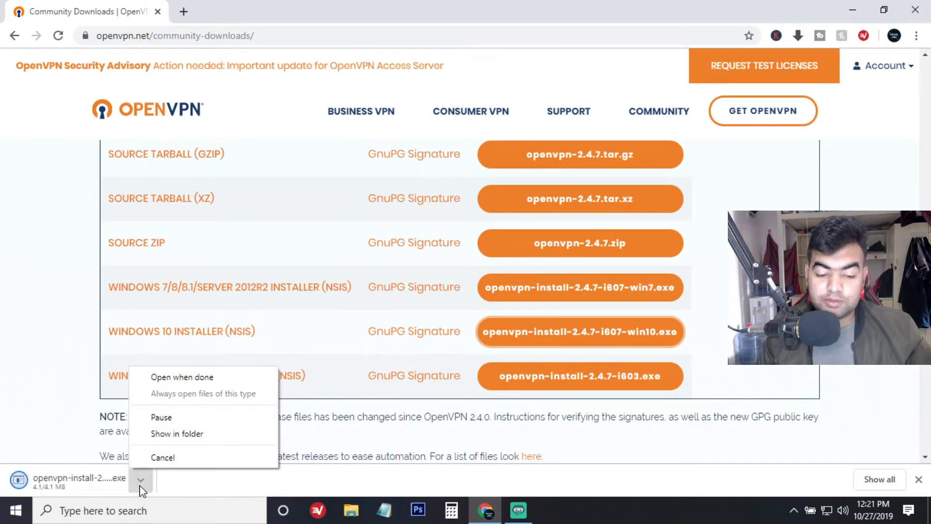
{"action": "left_click", "coordinate": [162, 460]}
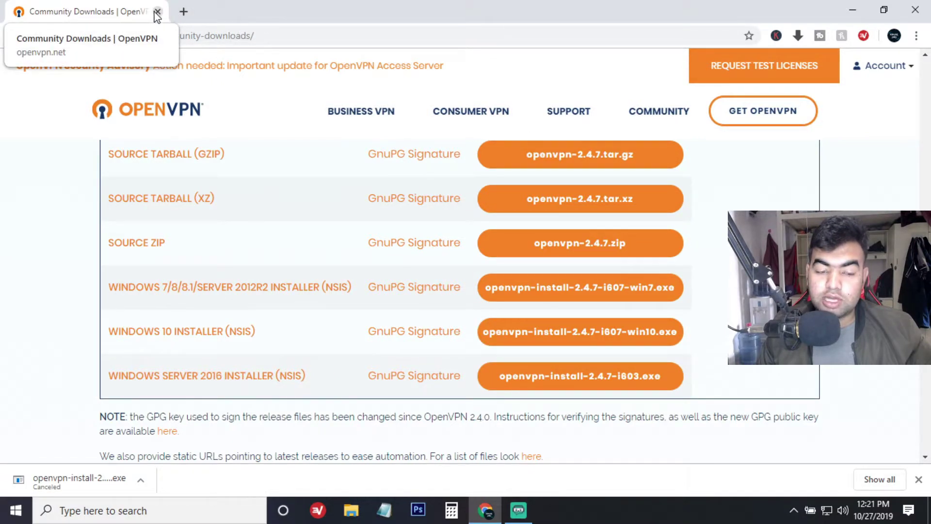
Step: Close Chrome and refresh the desktop
{"action": "left_click", "coordinate": [157, 11]}
{"action": "right_click", "coordinate": [426, 99]}
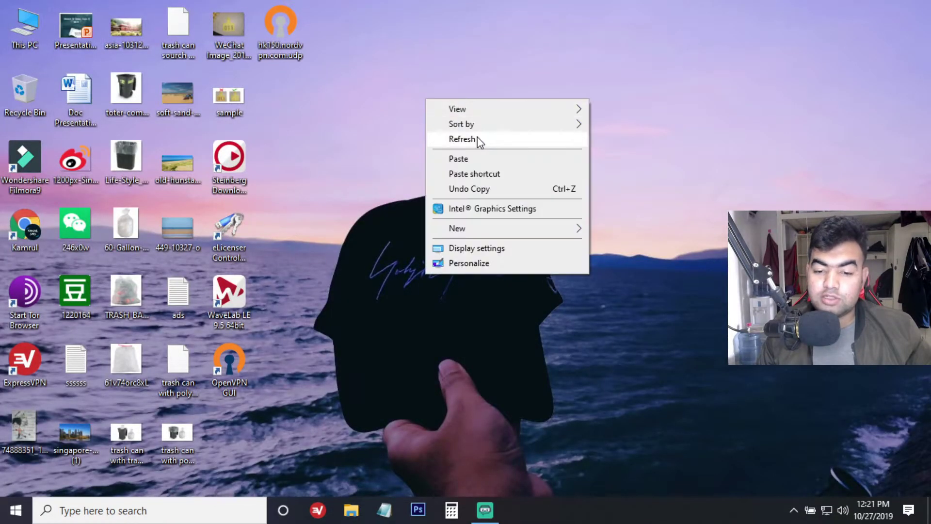
{"action": "left_click", "coordinate": [477, 140]}
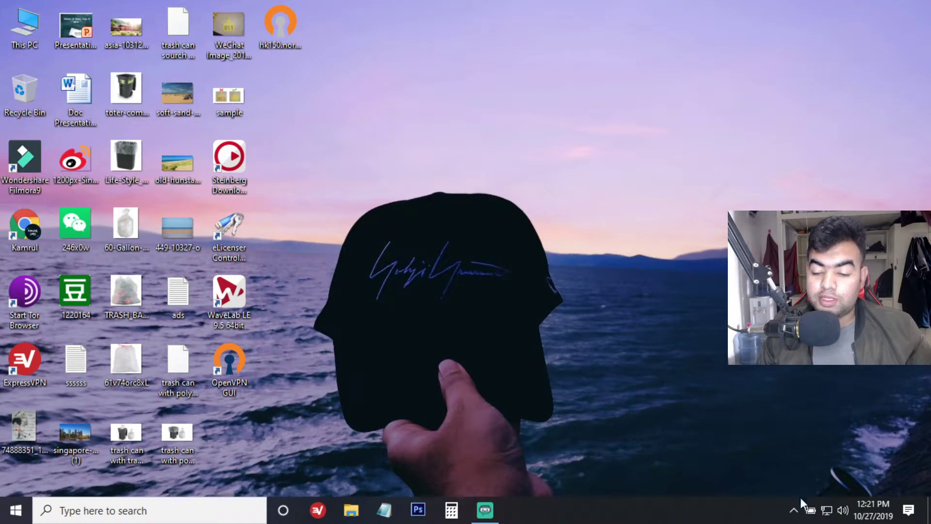
Step: Exit OpenVPN GUI from its system tray icon menu
{"action": "left_click", "coordinate": [794, 515]}
{"action": "right_click", "coordinate": [818, 484]}
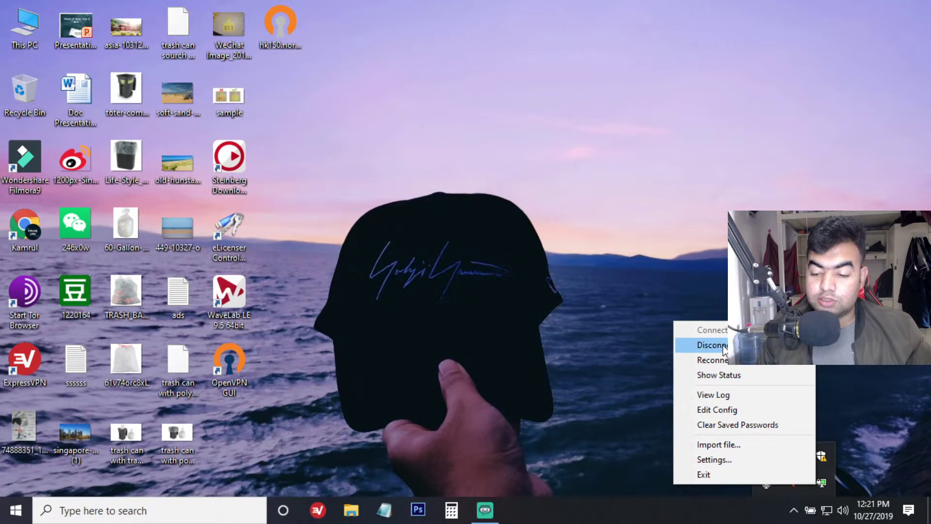
{"action": "left_click", "coordinate": [725, 361]}
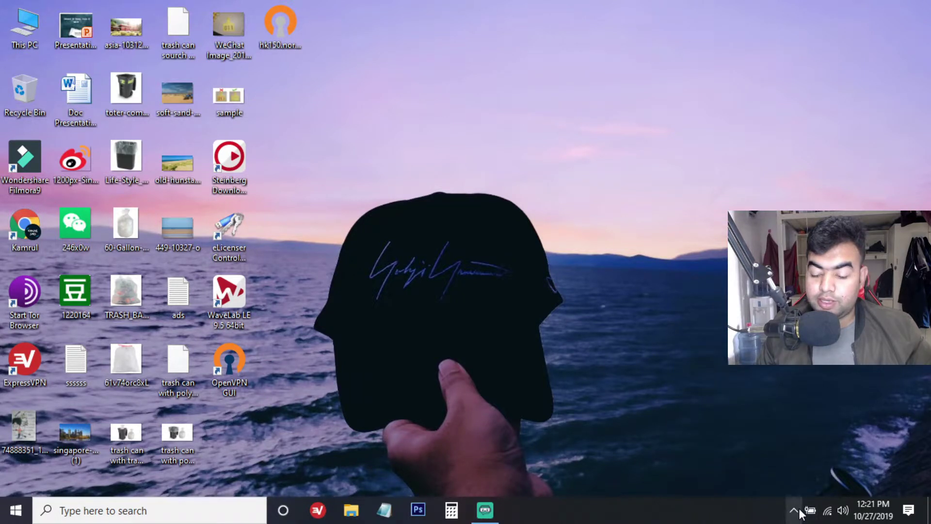
{"action": "left_click", "coordinate": [794, 510]}
{"action": "right_click", "coordinate": [818, 483]}
{"action": "left_click", "coordinate": [771, 473]}
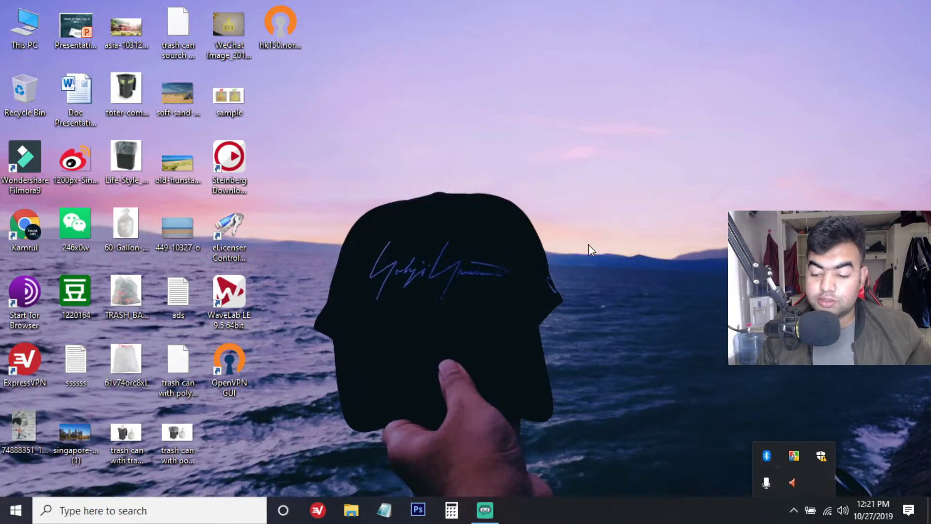
Step: Refresh the desktop twice
{"action": "right_click", "coordinate": [582, 223]}
{"action": "left_click", "coordinate": [635, 270]}
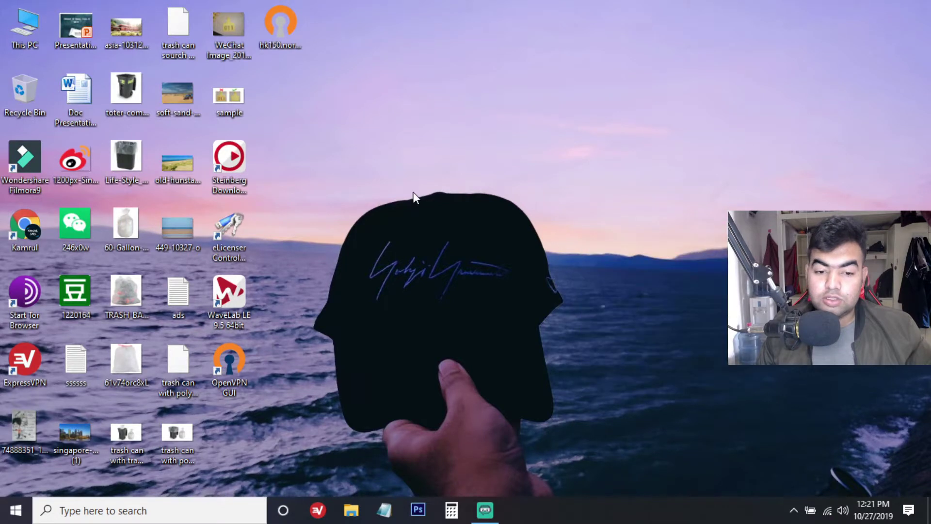
{"action": "right_click", "coordinate": [409, 278]}
{"action": "left_click", "coordinate": [457, 319]}
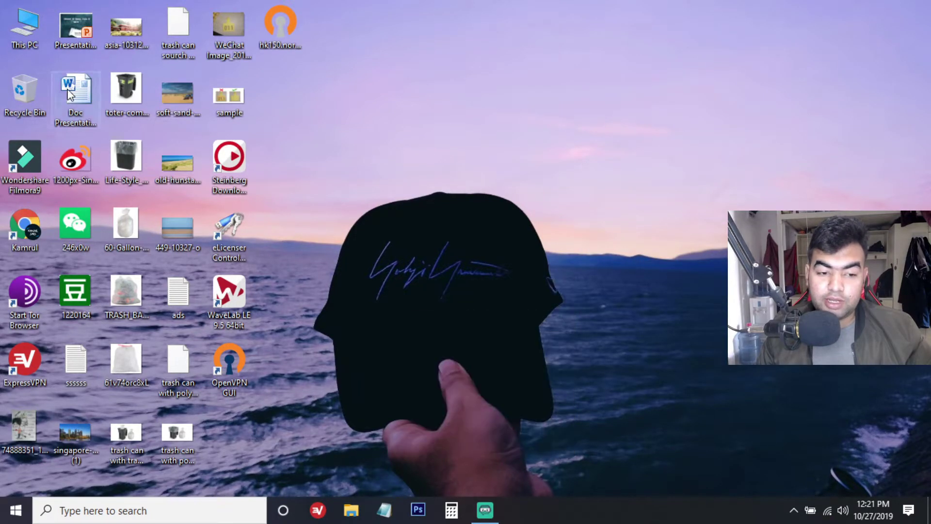
Step: Browse from This PC through Local Disk (C:) > Program Files > OpenVPN > config
{"action": "double_click", "coordinate": [25, 34]}
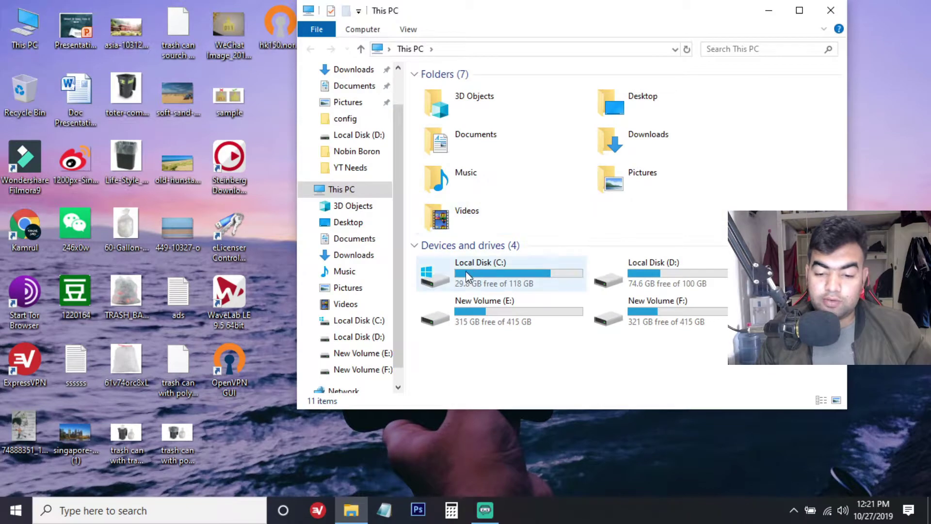
{"action": "double_click", "coordinate": [458, 276]}
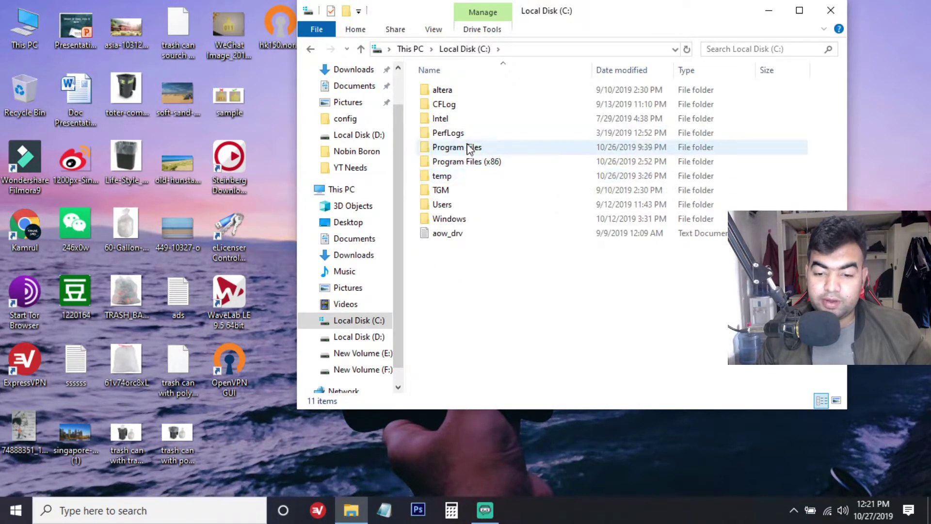
{"action": "double_click", "coordinate": [481, 150]}
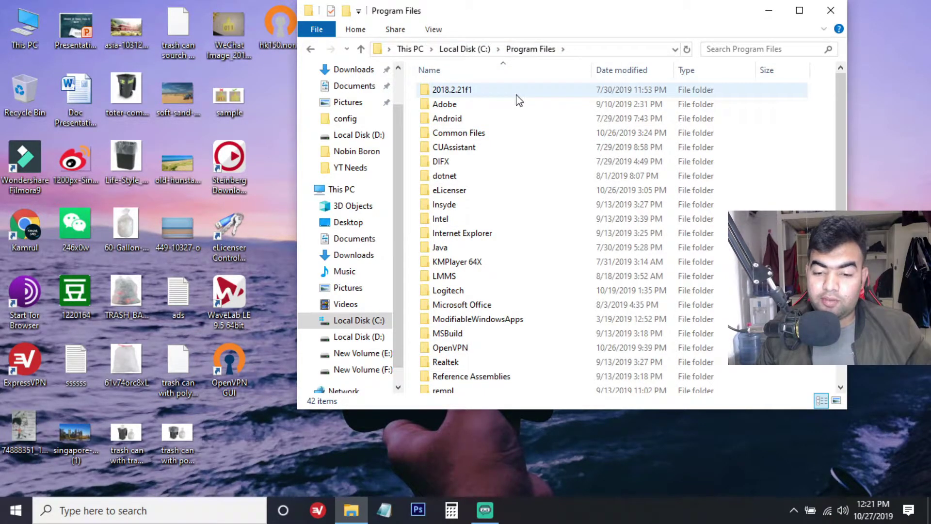
{"action": "scroll", "coordinate": [478, 287], "scroll_direction": "down", "scroll_amount": 2}
{"action": "double_click", "coordinate": [467, 273]}
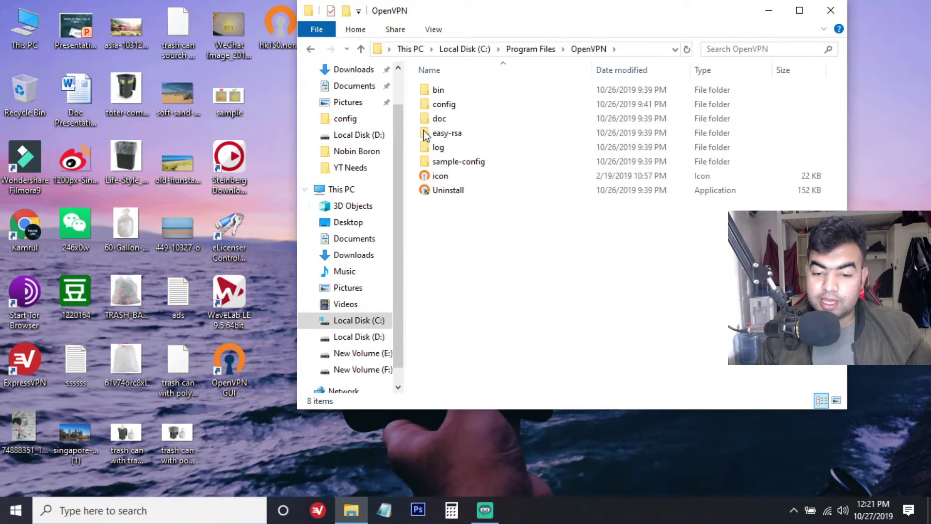
{"action": "double_click", "coordinate": [448, 105]}
Step: Reposition the hk150.nordvpn.com.udp desktop icon in the top row and close the config window
{"action": "left_click_drag", "start_coordinate": [514, 18], "coordinate": [563, 77]}
{"action": "left_click", "coordinate": [305, 84]}
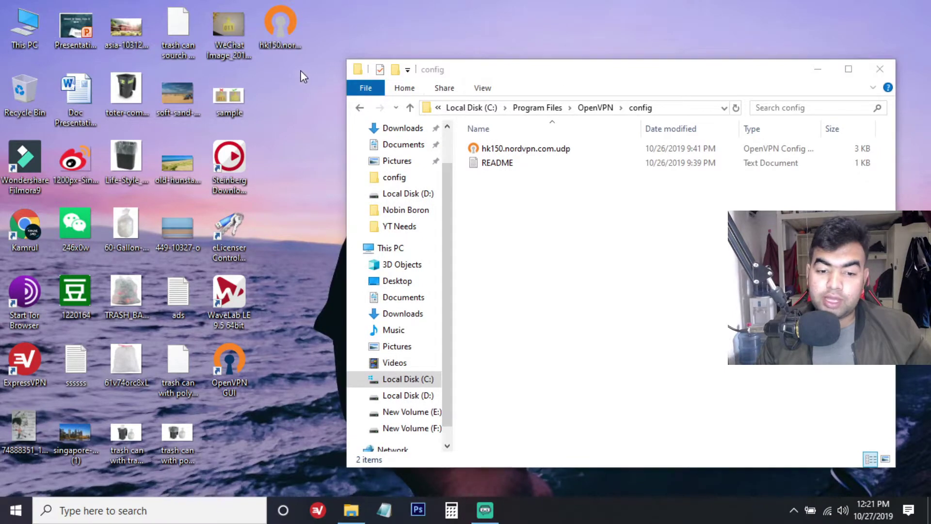
{"action": "left_click", "coordinate": [284, 32]}
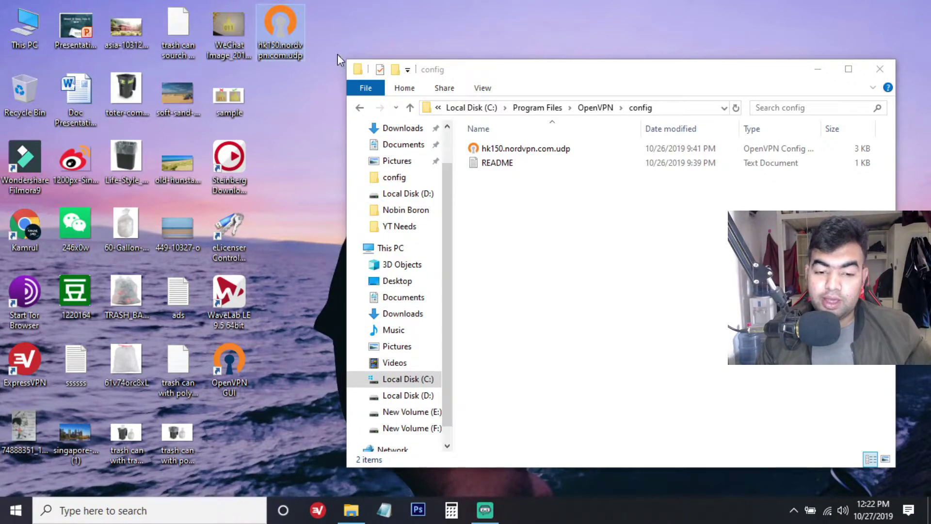
{"action": "left_click_drag", "start_coordinate": [287, 33], "coordinate": [293, 79]}
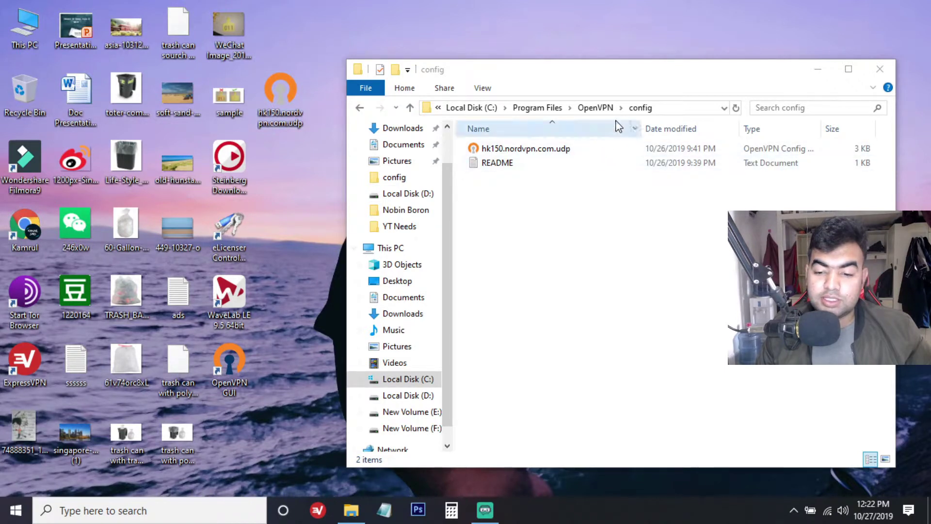
{"action": "left_click_drag", "start_coordinate": [286, 92], "coordinate": [302, 41]}
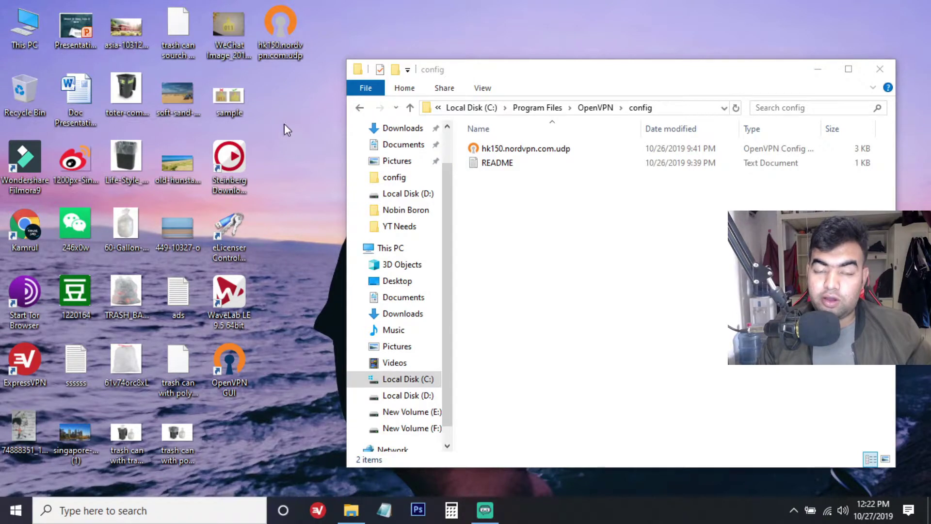
{"action": "mouse_move", "coordinate": [281, 25]}
{"action": "left_mouse_down"}
{"action": "mouse_move", "coordinate": [270, 77]}
{"action": "mouse_move", "coordinate": [282, 92]}
{"action": "mouse_move", "coordinate": [294, 39]}
{"action": "left_mouse_up"}
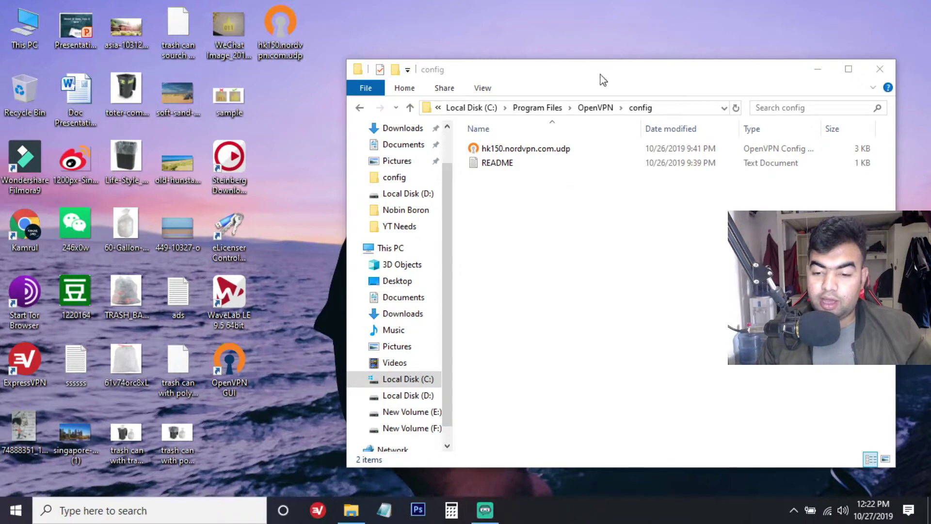
{"action": "left_click_drag", "start_coordinate": [601, 74], "coordinate": [511, 61]}
{"action": "left_click", "coordinate": [790, 57]}
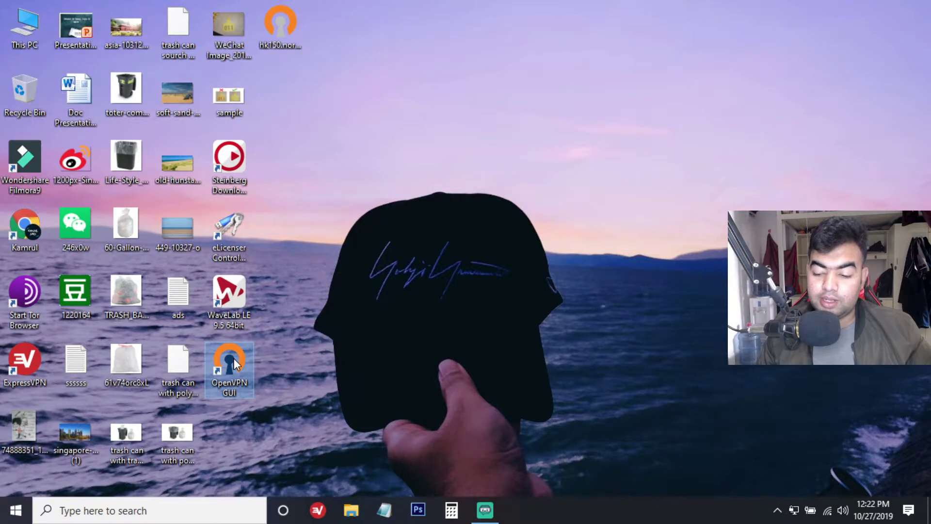
Step: Launch OpenVPN GUI, cancel its login, and return the hk150 icon to the top row
{"action": "double_click", "coordinate": [795, 510]}
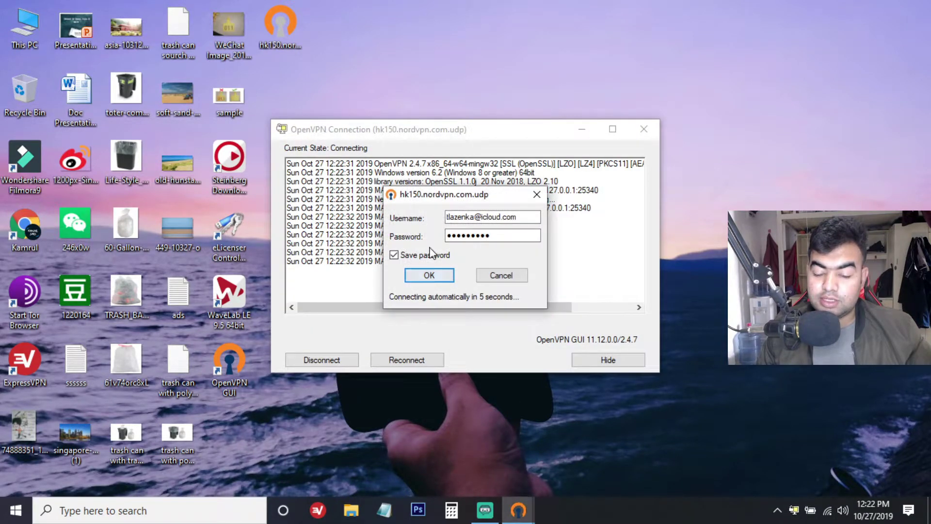
{"action": "left_click", "coordinate": [535, 195]}
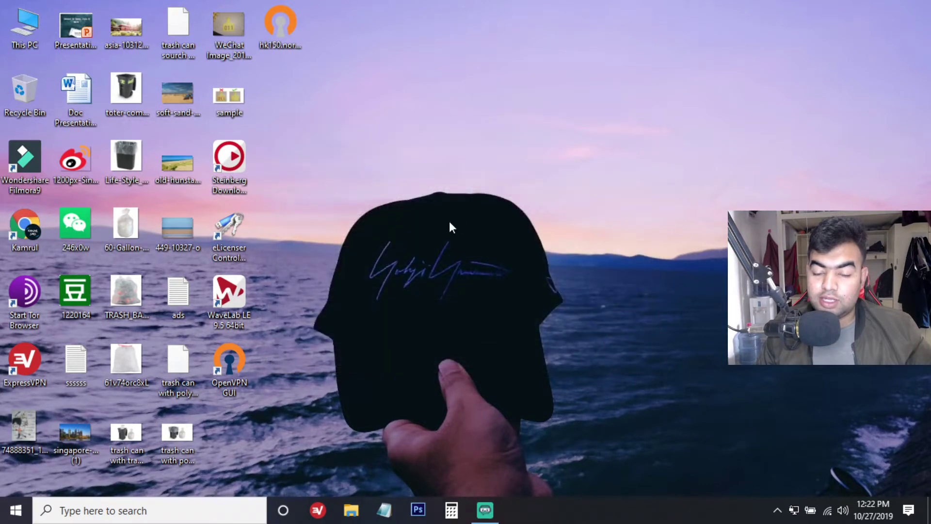
{"action": "left_click", "coordinate": [294, 54]}
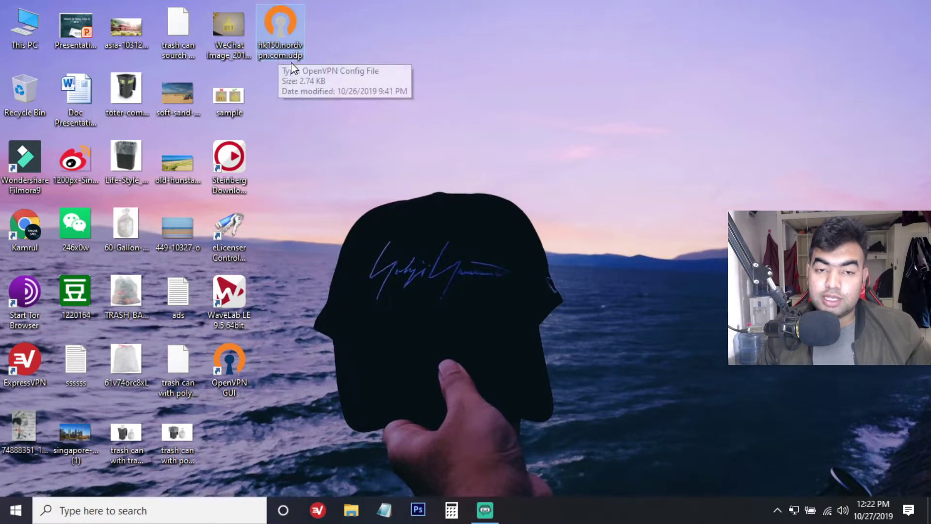
{"action": "left_click_drag", "start_coordinate": [289, 31], "coordinate": [283, 96]}
{"action": "left_click_drag", "start_coordinate": [287, 39], "coordinate": [287, 39]}
{"action": "left_click", "coordinate": [346, 76]}
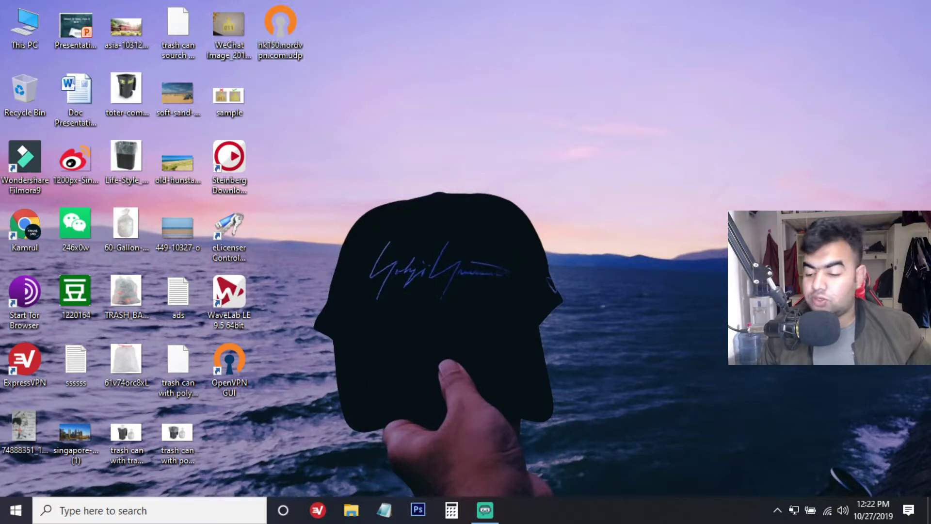
Step: Relaunch OpenVPN GUI and let it connect to hk150.nordvpn.com.udp, getting IP 10.8.1.17
{"action": "double_click", "coordinate": [794, 513]}
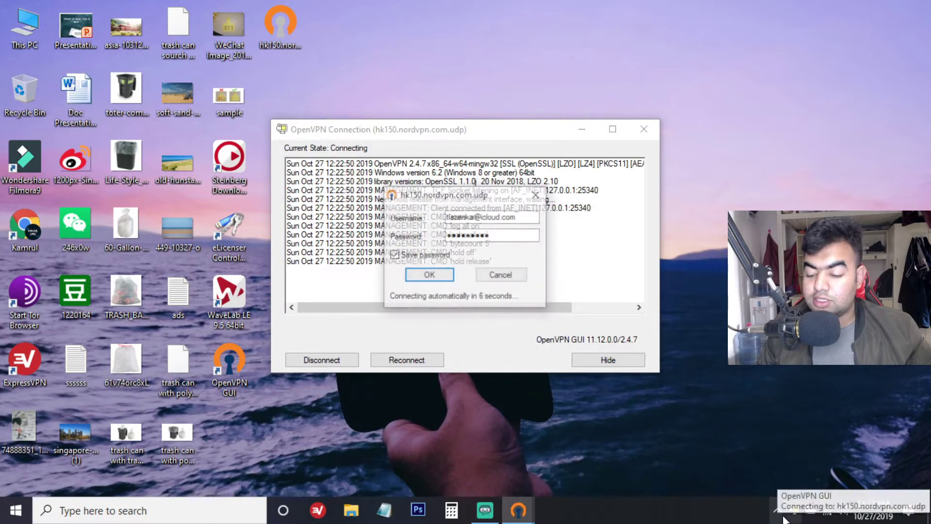
{"action": "left_click_drag", "start_coordinate": [495, 194], "coordinate": [469, 124]}
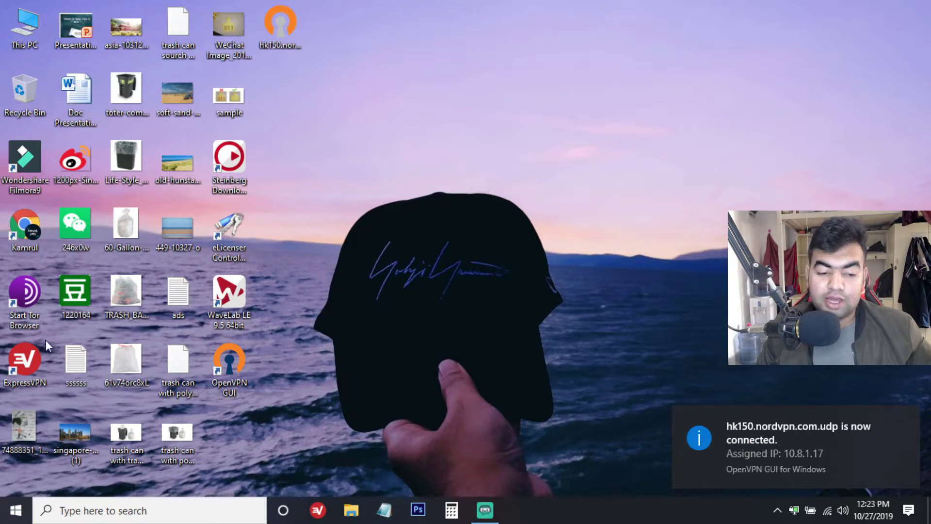
{"action": "double_click", "coordinate": [34, 228]}
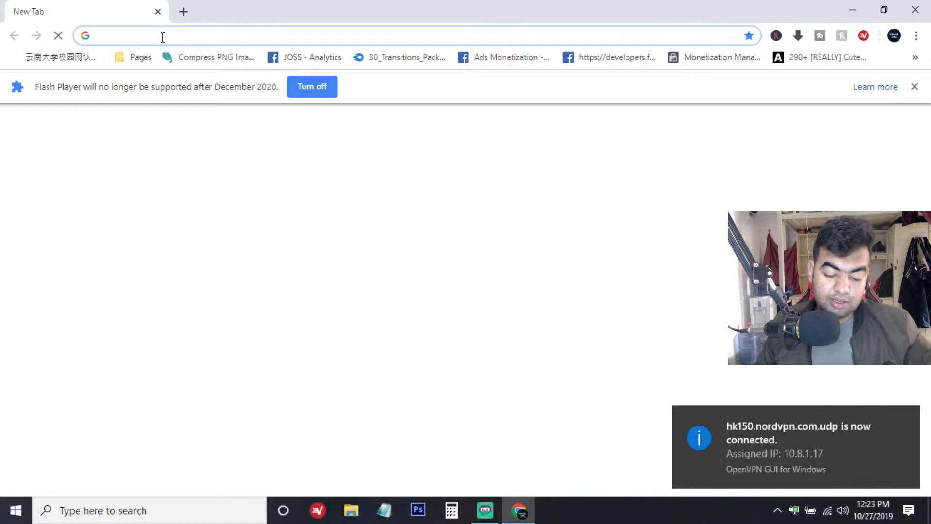
Step: Load youtube.com and type '4k' into the YouTube search box
{"action": "type", "text": "you"}
{"action": "key", "text": "Return"}
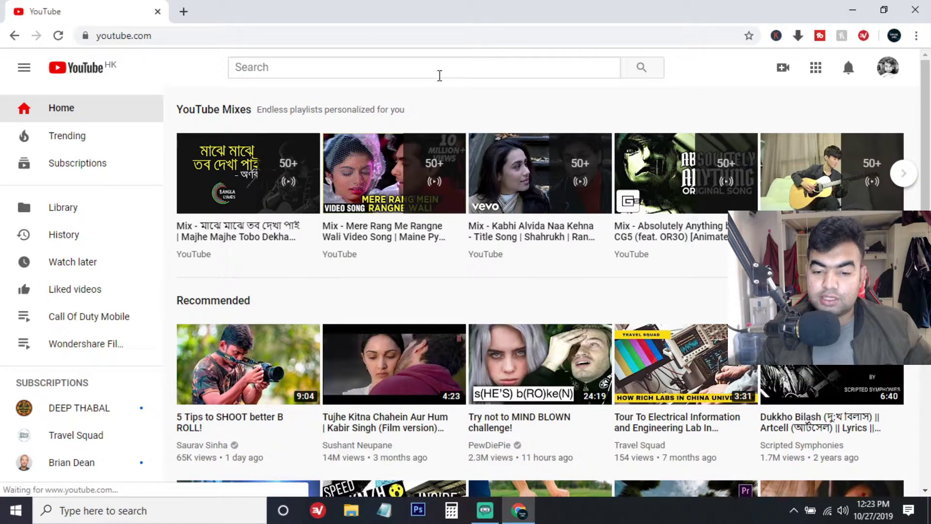
{"action": "left_click", "coordinate": [440, 71]}
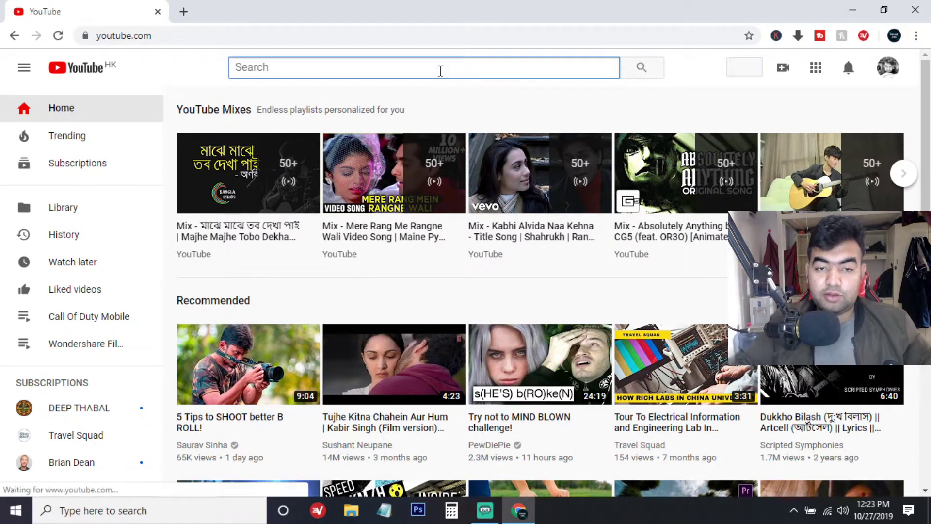
{"action": "type", "text": "4"}
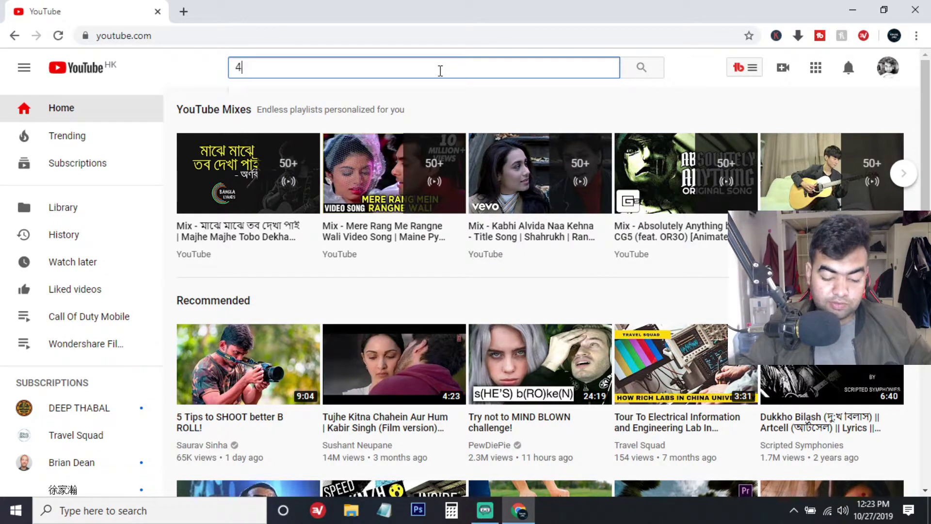